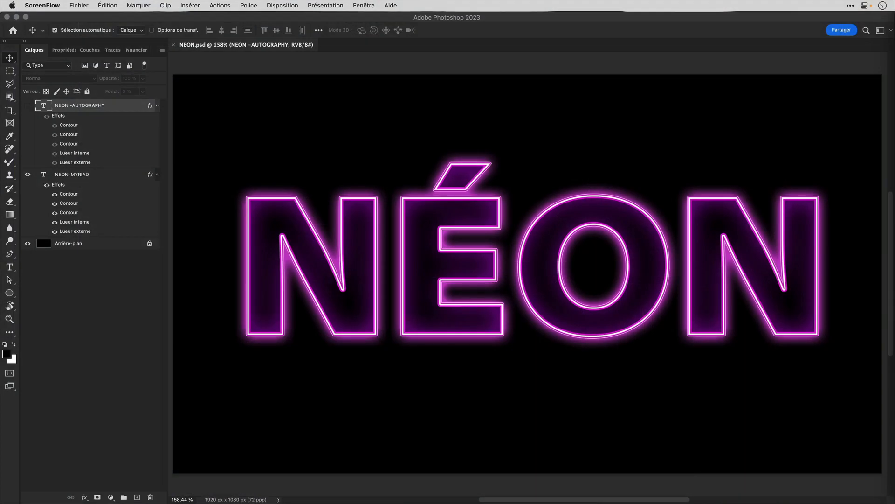
Step: Toggle the visibility of the NEON-MYRIAD and NEON -AUTOGRAPHY text layers to compare the two finished neon examples
click(29, 176)
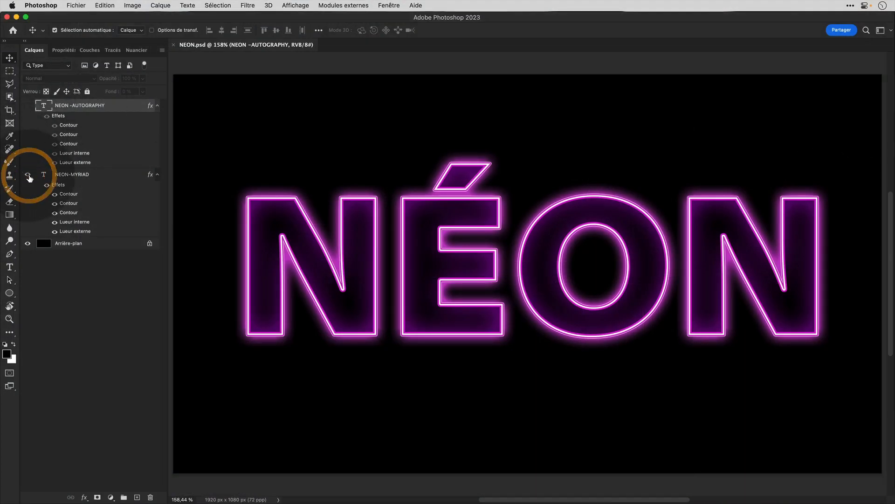
click(31, 108)
click(26, 177)
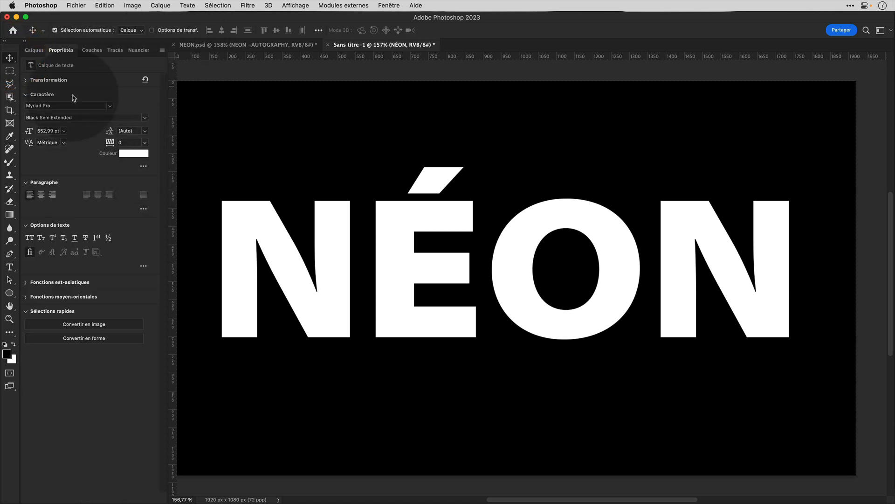
Step: Add a Contour effect to the NÉON text layer with an 8 px size, Intérieur position and colour dc0fd5
click(34, 51)
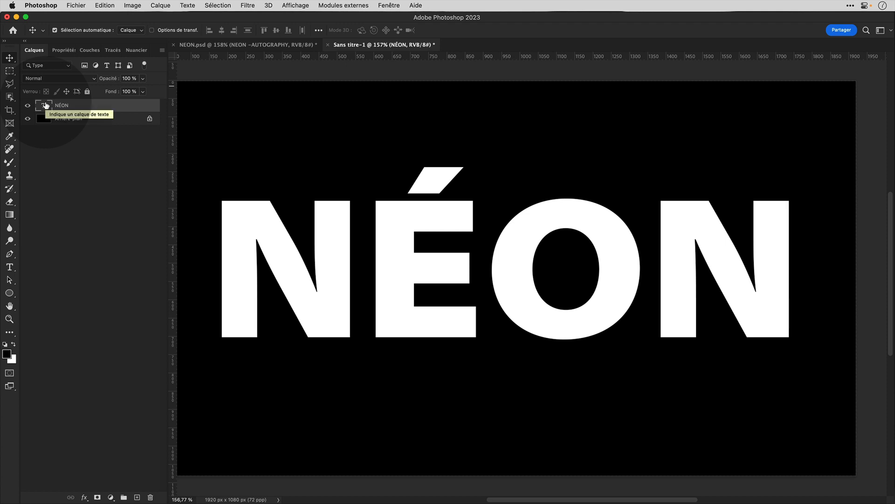
click(88, 106)
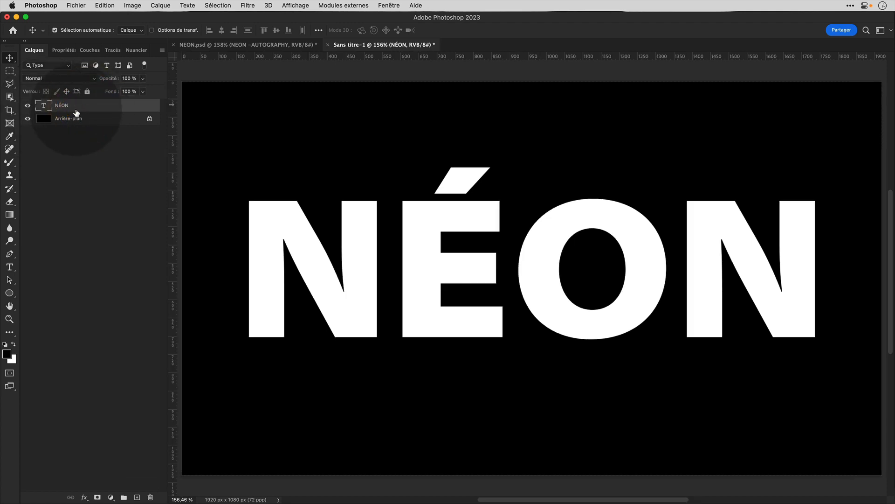
click(85, 497)
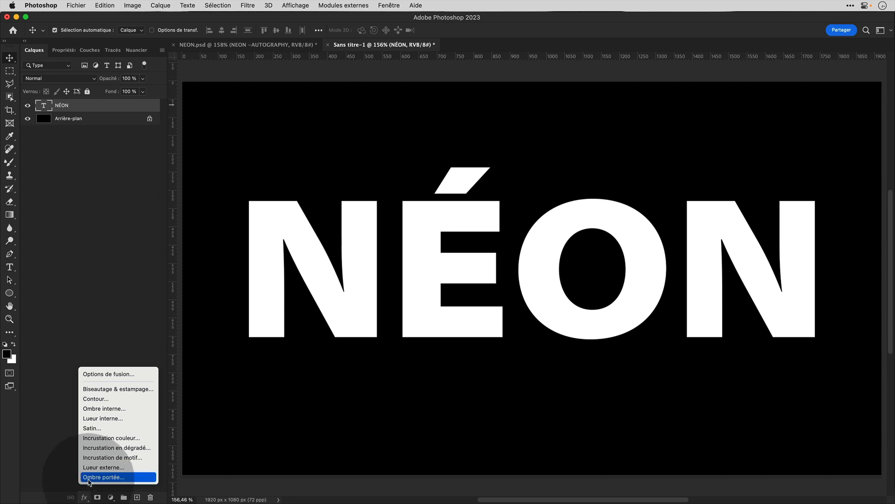
click(127, 399)
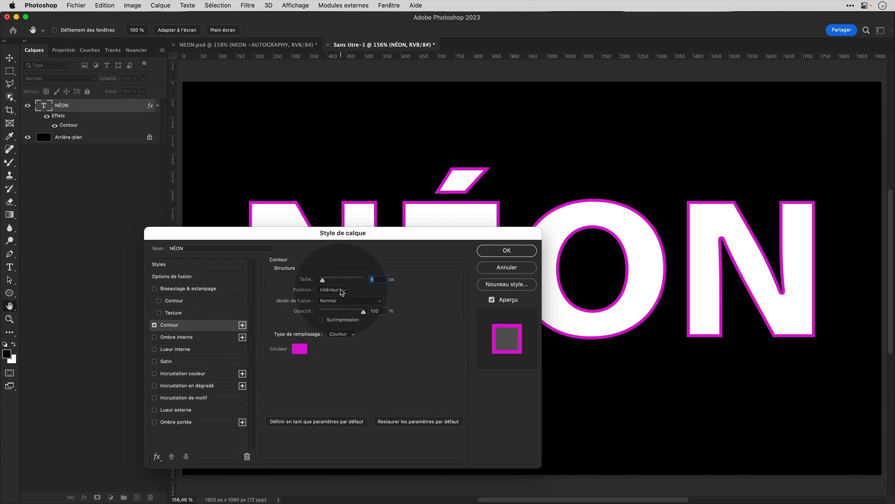
click(339, 290)
click(342, 291)
click(302, 350)
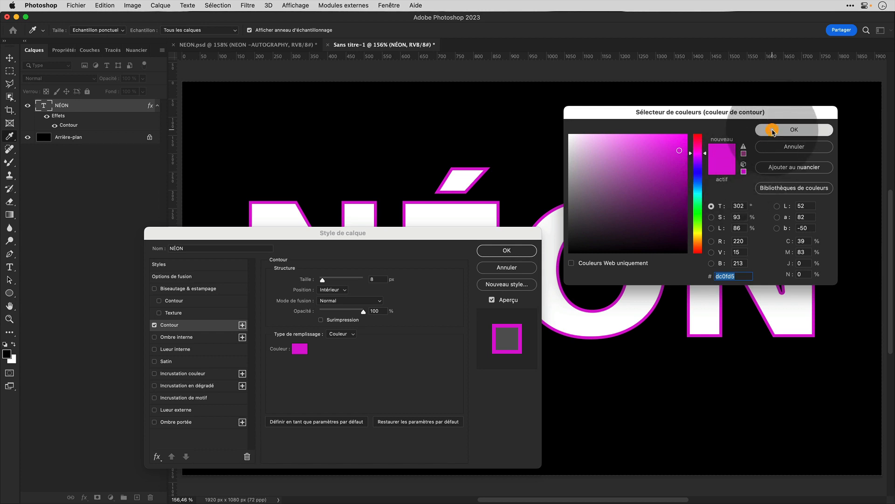
click(773, 131)
click(378, 280)
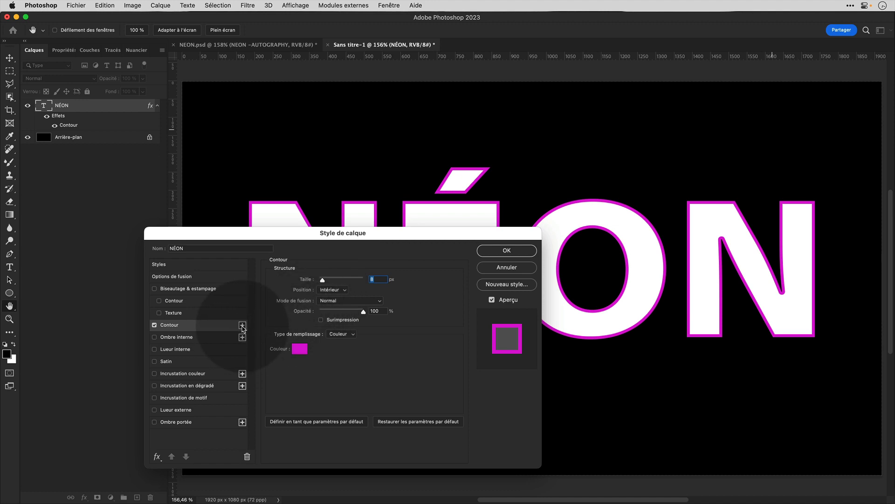
Step: Add a second Contour effect to the NÉON layer with Centre position and white colour ffffff
click(242, 326)
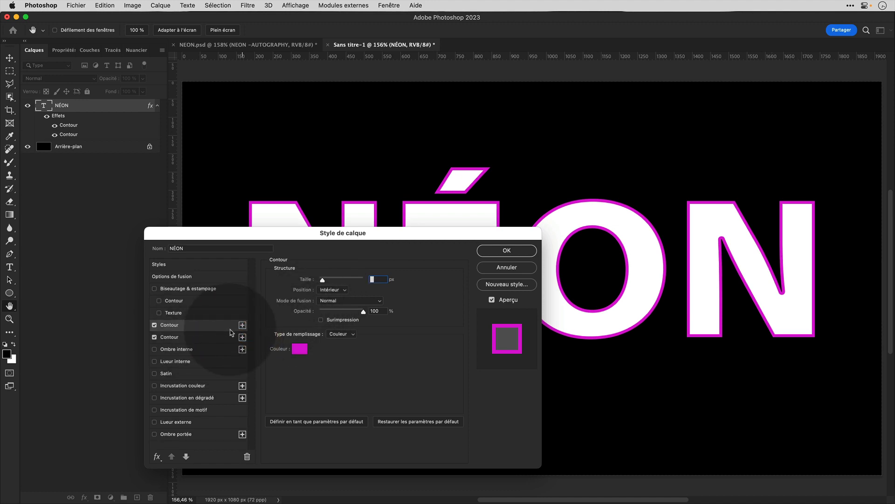
click(338, 292)
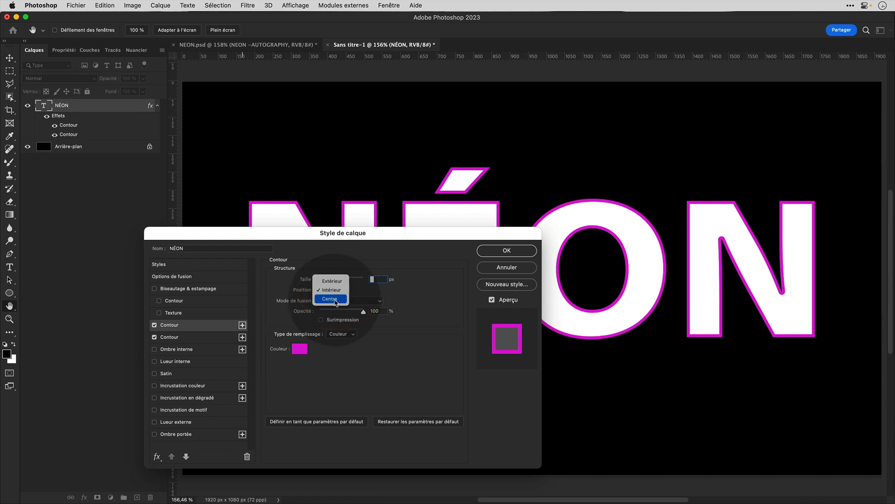
click(330, 299)
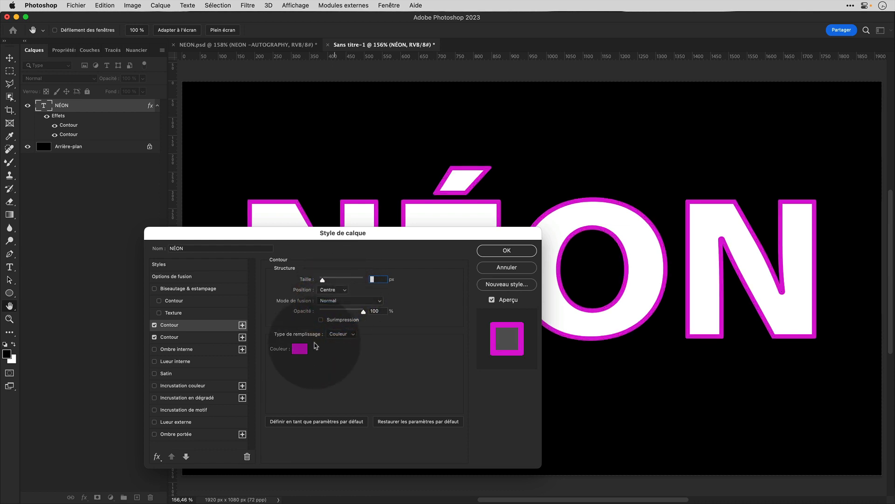
click(302, 349)
click(572, 134)
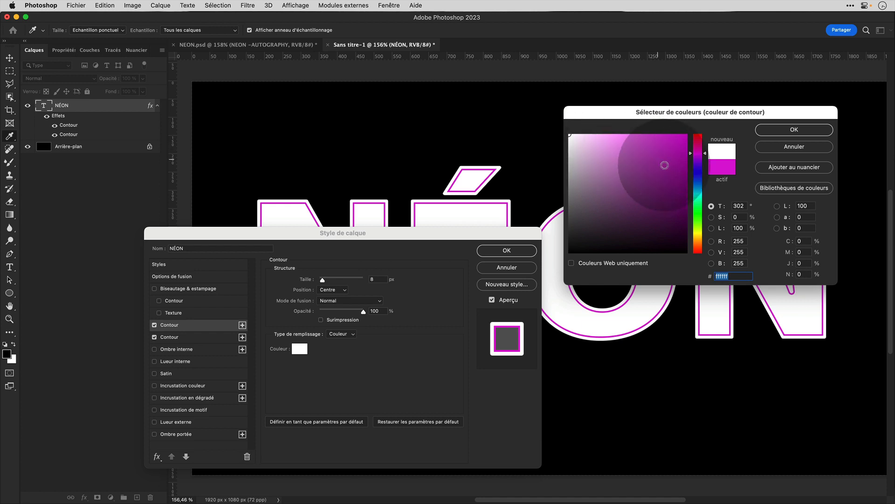
click(793, 130)
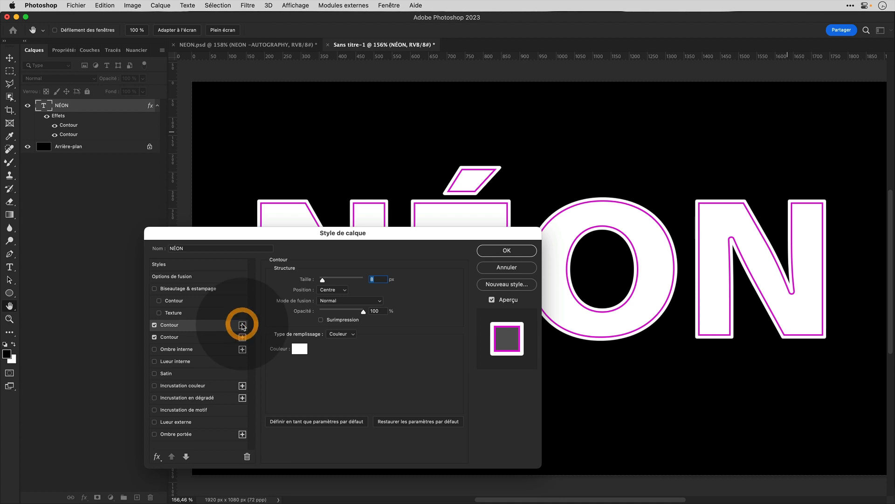
Step: Add a third Contour effect in colour c81fc2, with Extérieur position and a 4 px size
click(243, 325)
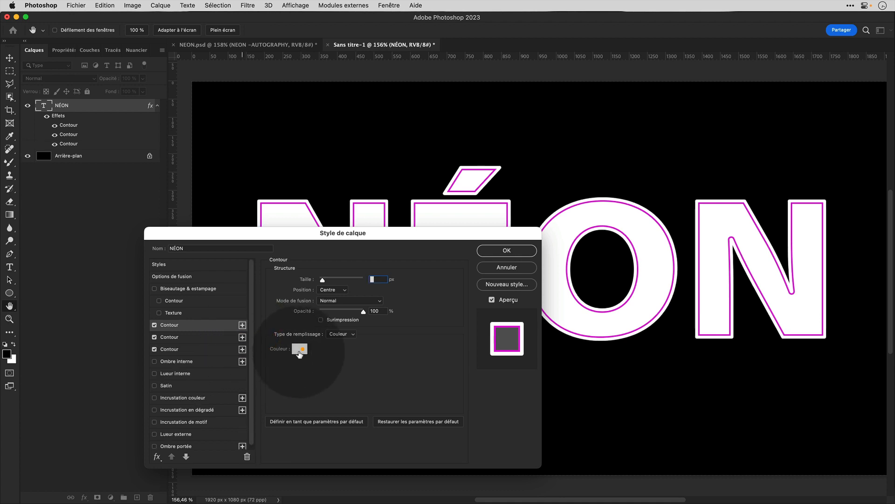
click(300, 349)
text(c81fc2)
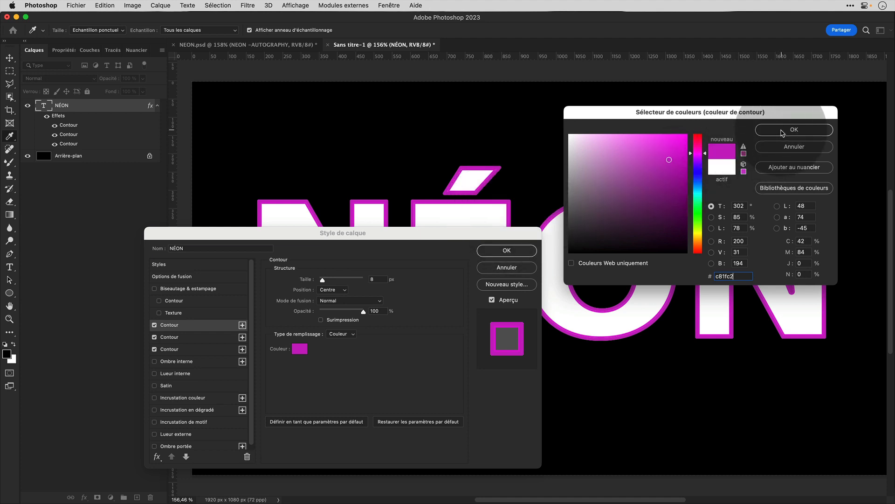
click(782, 132)
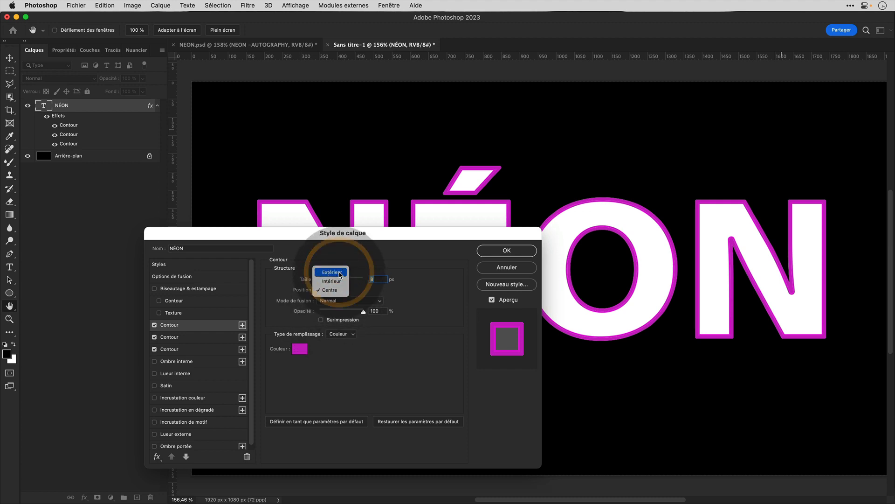
click(332, 272)
double_click(378, 279)
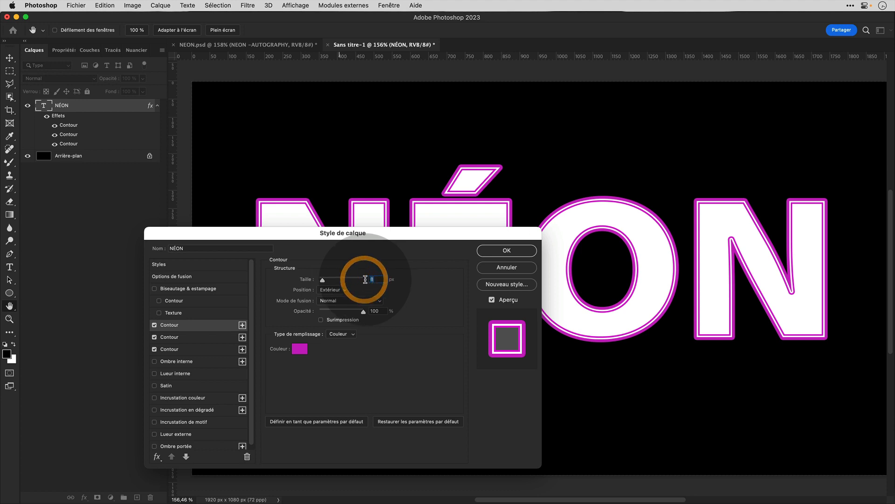
text(4)
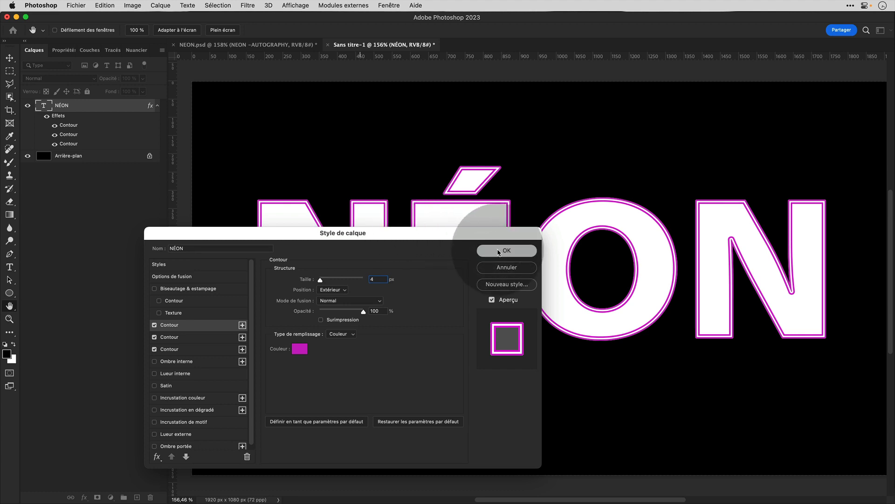
Step: Set the fill opacity (Opacité du fond) of the NÉON layer to 0% in the blending options
drag(516, 231, 717, 177)
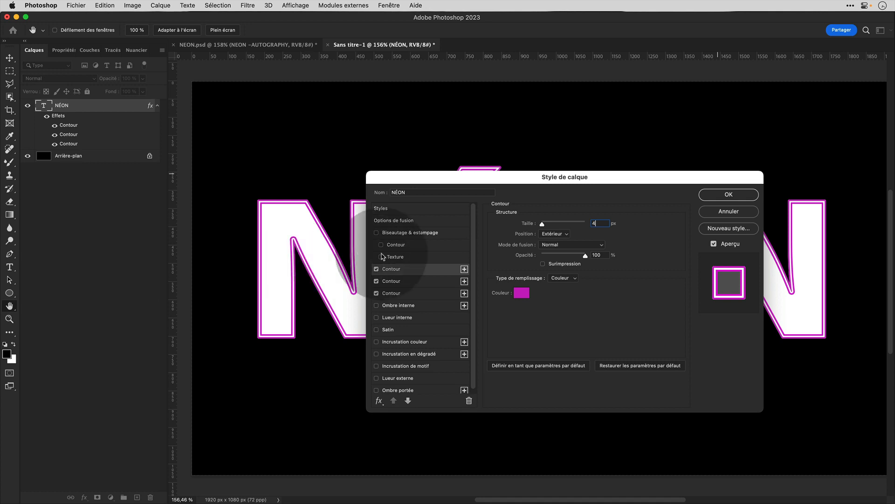
click(406, 220)
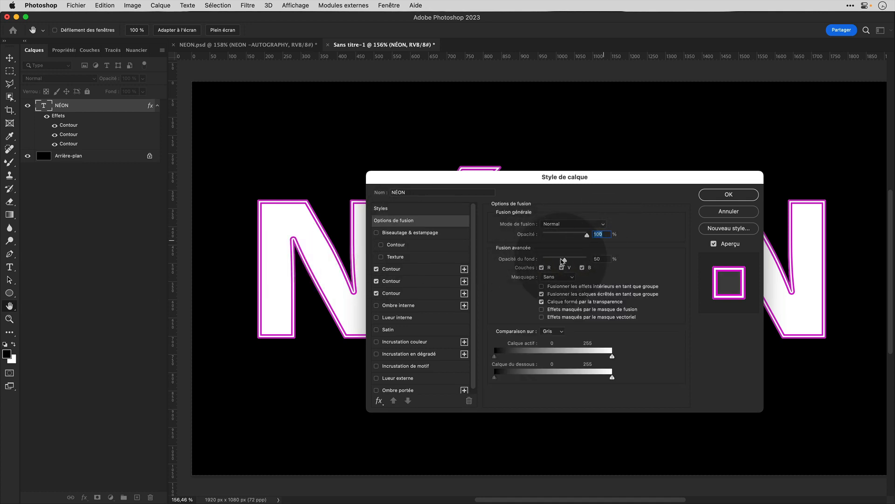
click(536, 260)
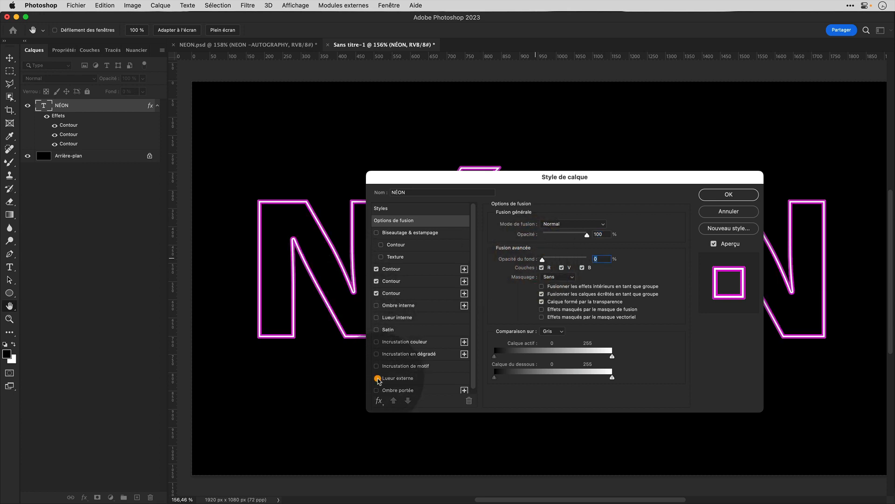
Step: Add an outer glow at 82% opacity and an inner glow in colour 8b05a8, and apply the layer style
click(378, 378)
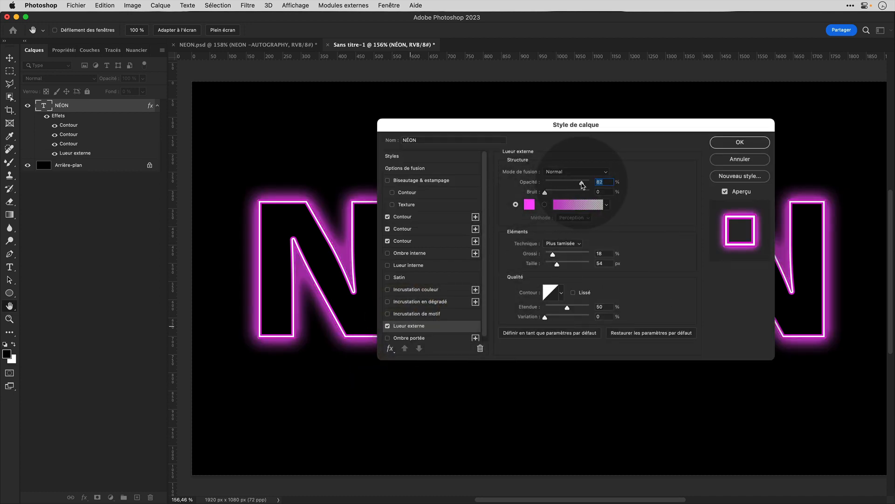
drag(582, 185, 582, 185)
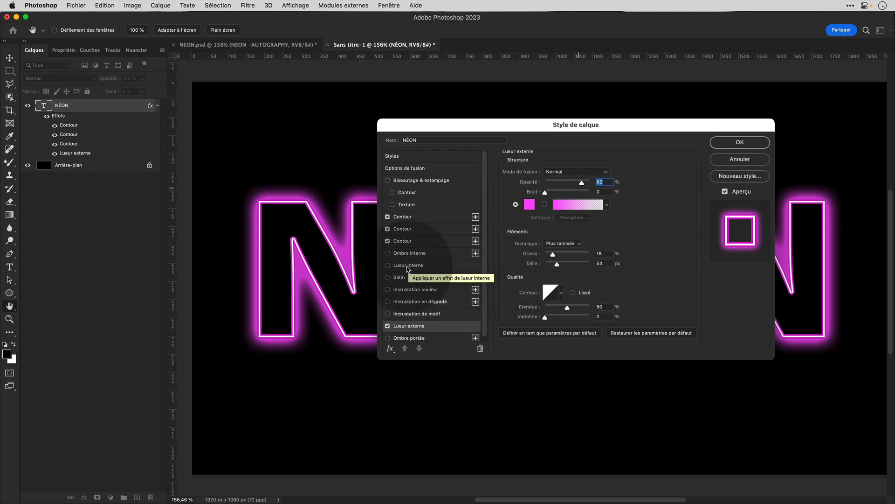
click(408, 265)
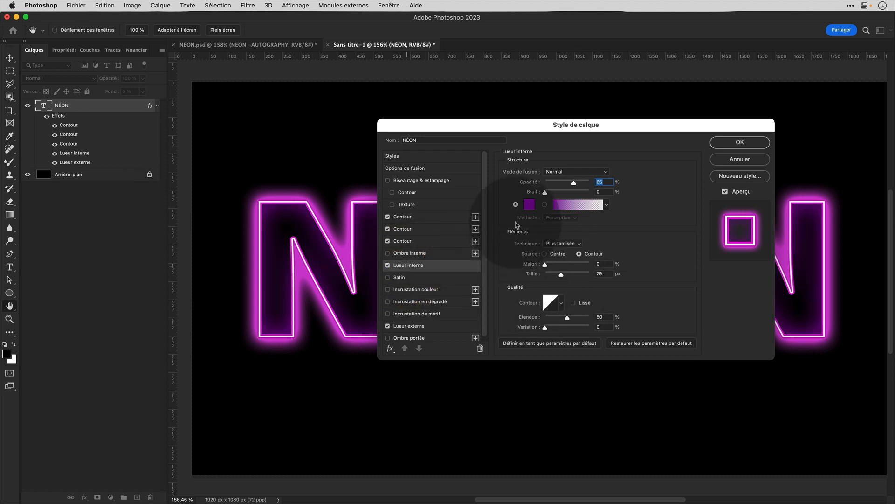
click(529, 204)
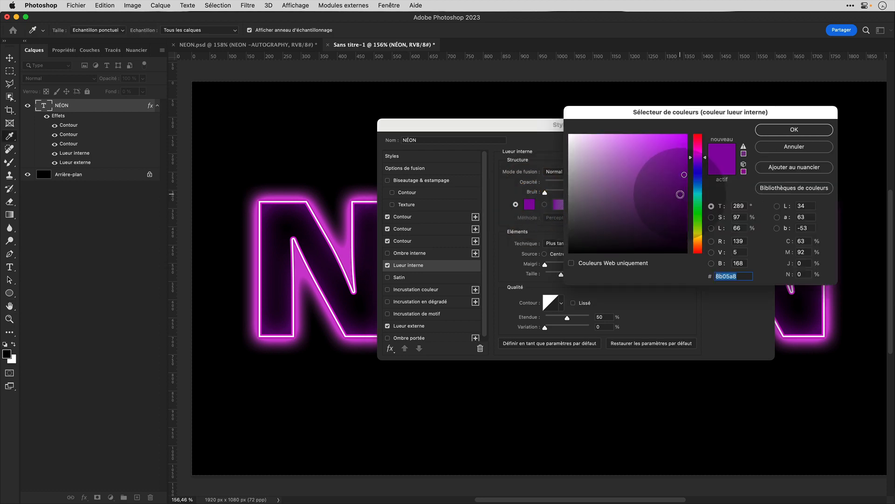
click(794, 130)
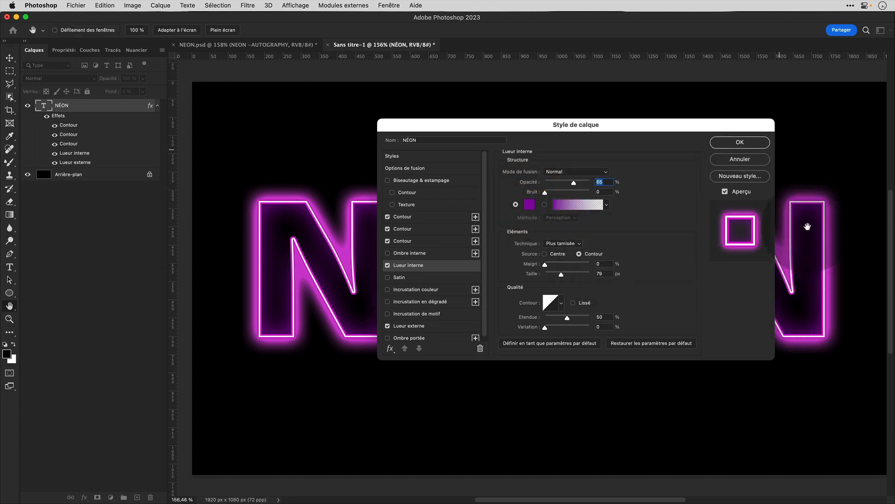
click(740, 142)
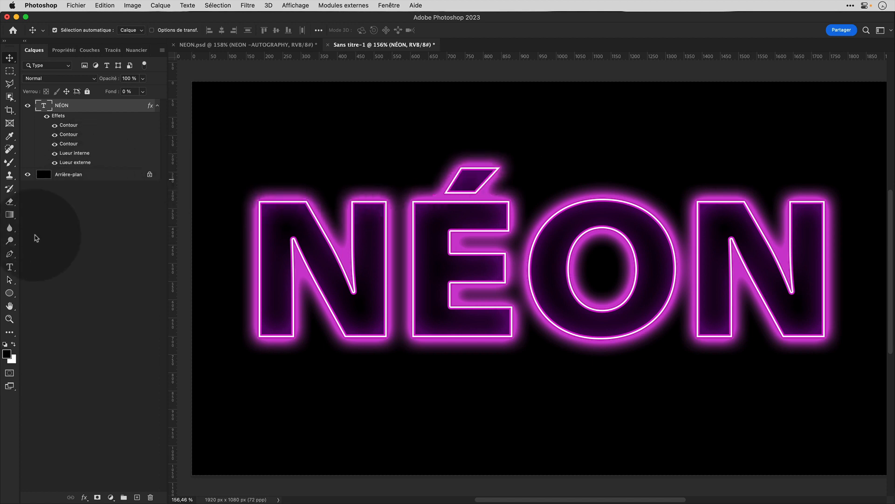
Step: Replace the first letter N of the NÉON text with L so the word reads LÉON
click(9, 268)
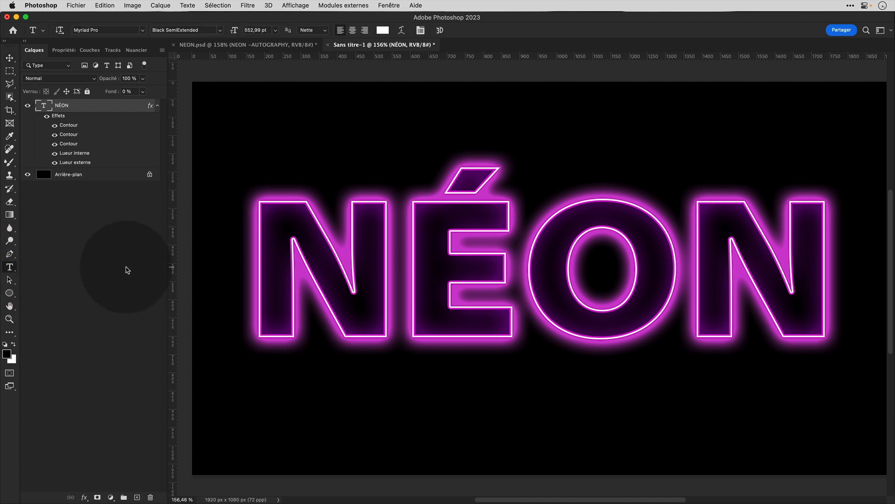
click(400, 280)
drag(336, 278, 271, 276)
text(L)
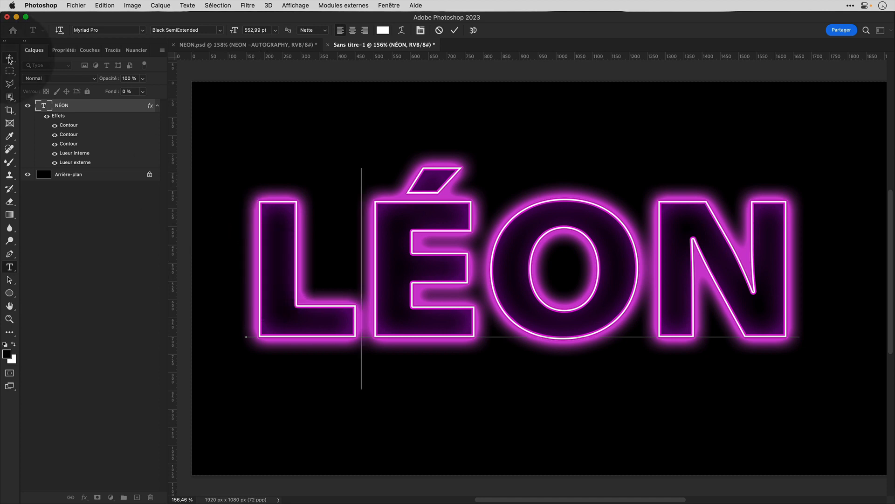
Step: Select the whole word LÉON, hide the selection highlight and change its font to Autography
double_click(361, 286)
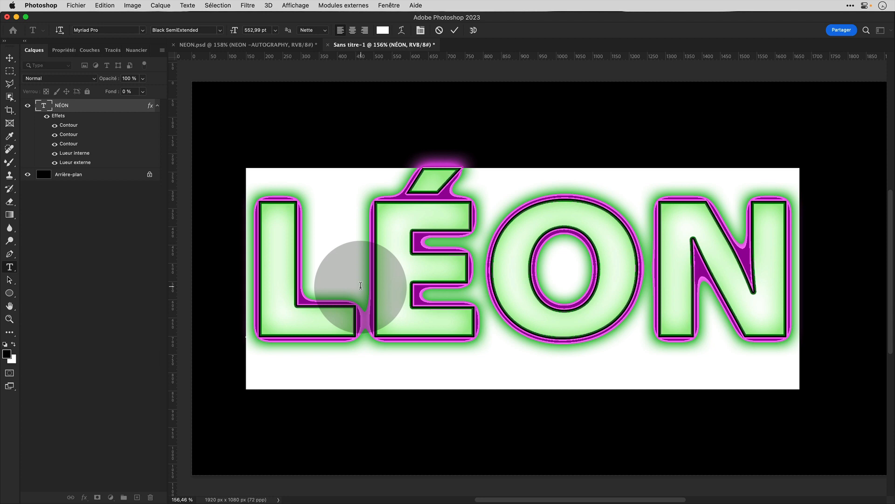
key(super+h)
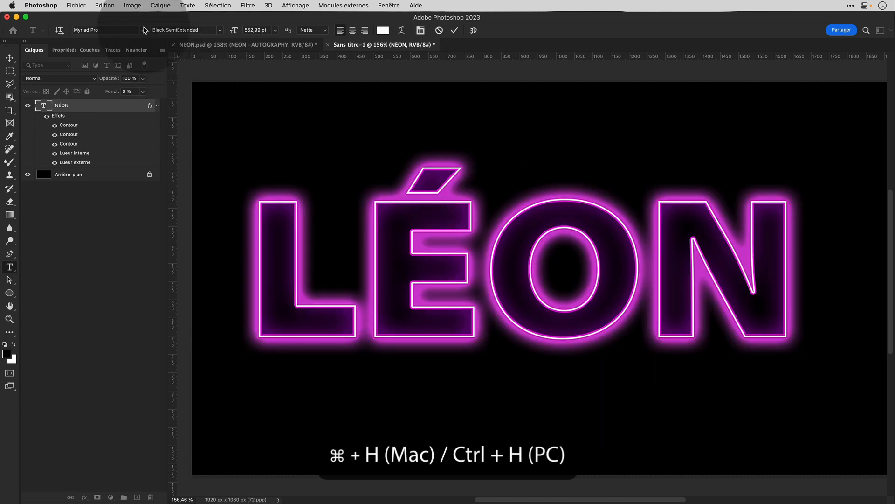
click(142, 31)
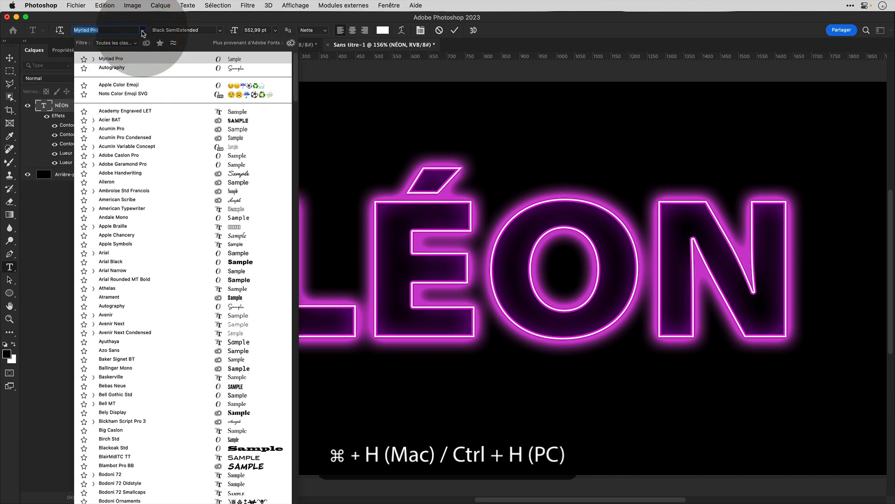
click(140, 68)
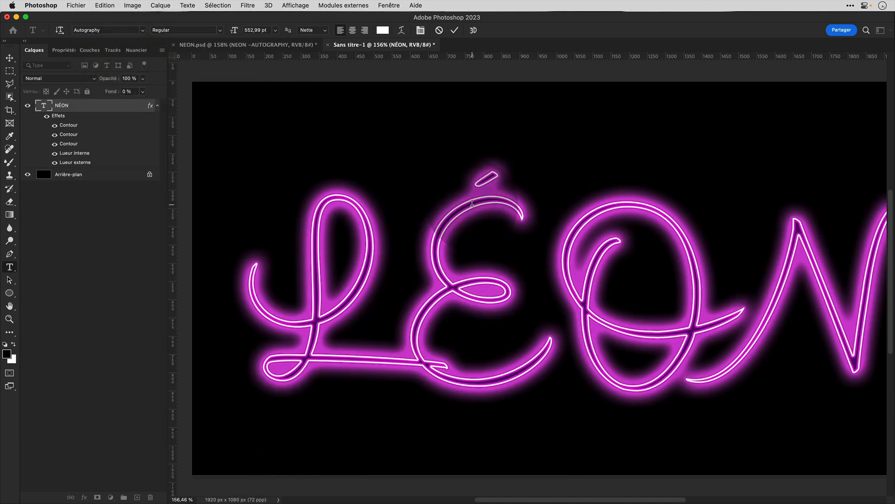
scroll(472, 203, right, 5)
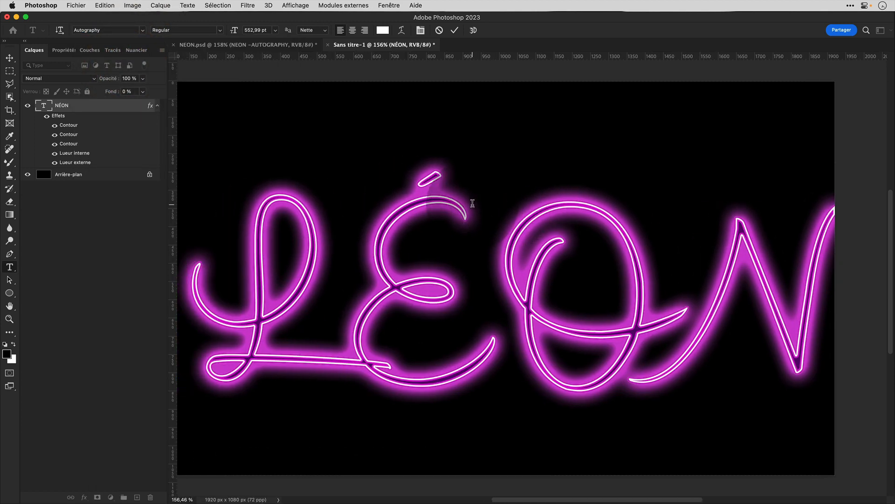